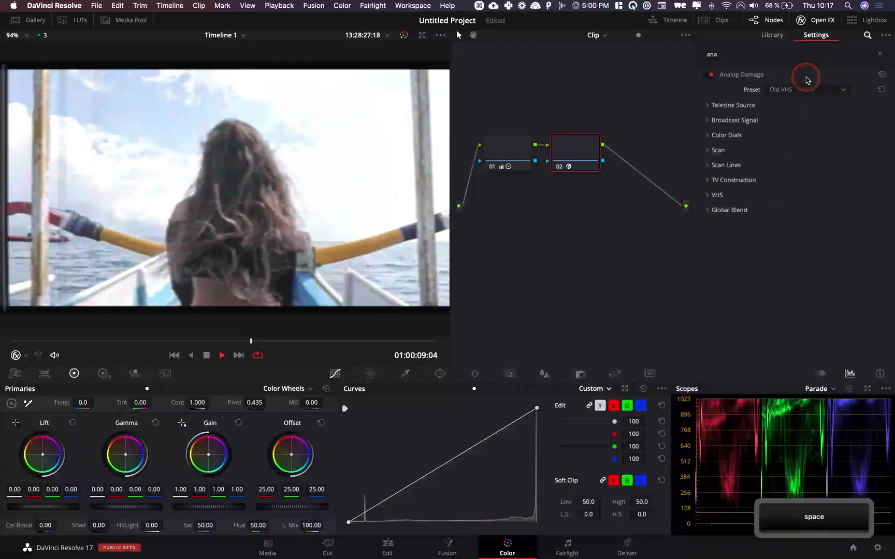
# Step: Preview a CRT television Analog Damage look on the boat clip
pyautogui.click(805, 90)
pyautogui.click(779, 193)
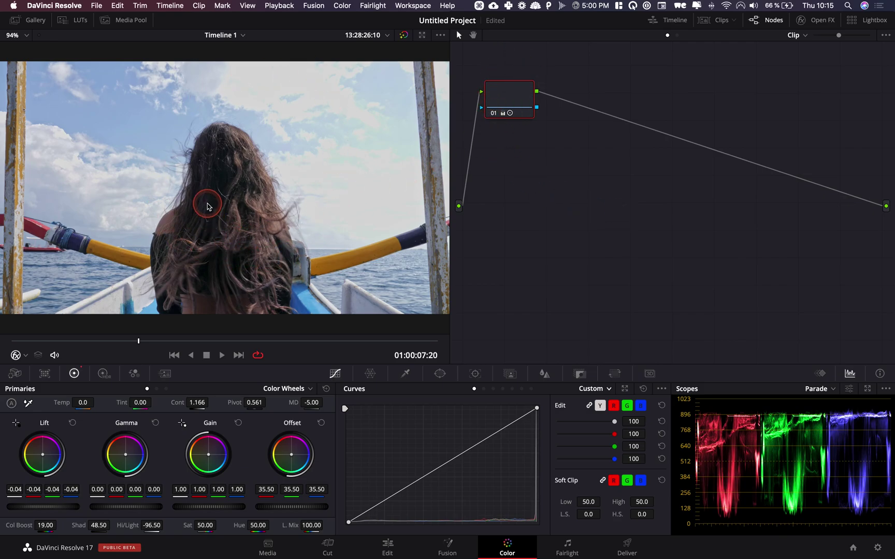
pyautogui.press('super+d')
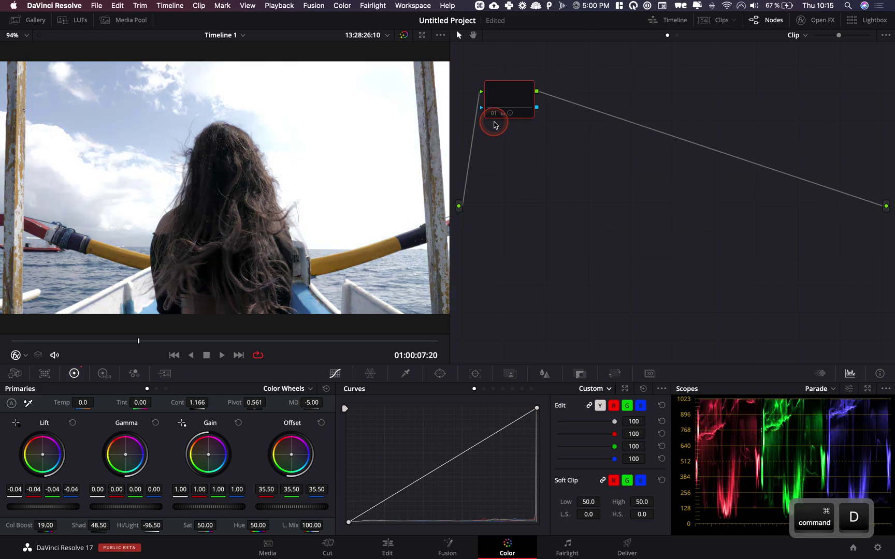
pyautogui.press('super+d')
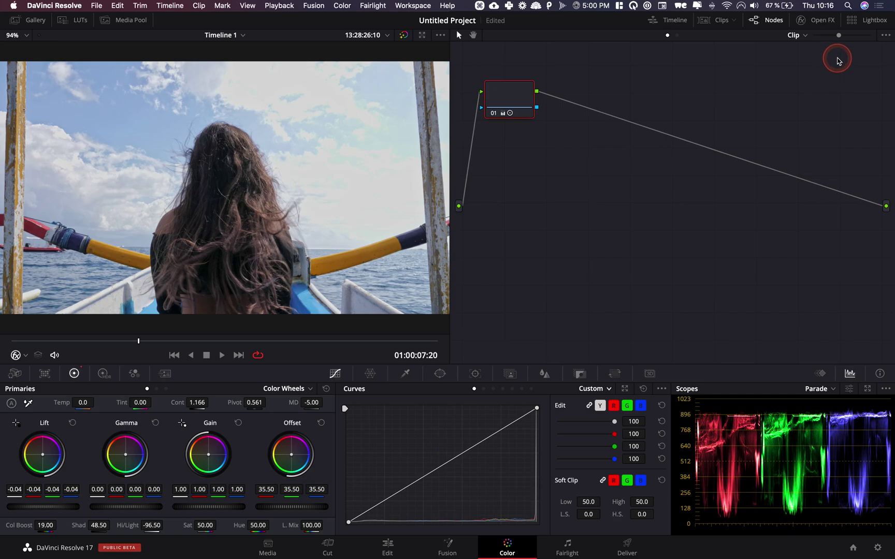
pyautogui.click(823, 27)
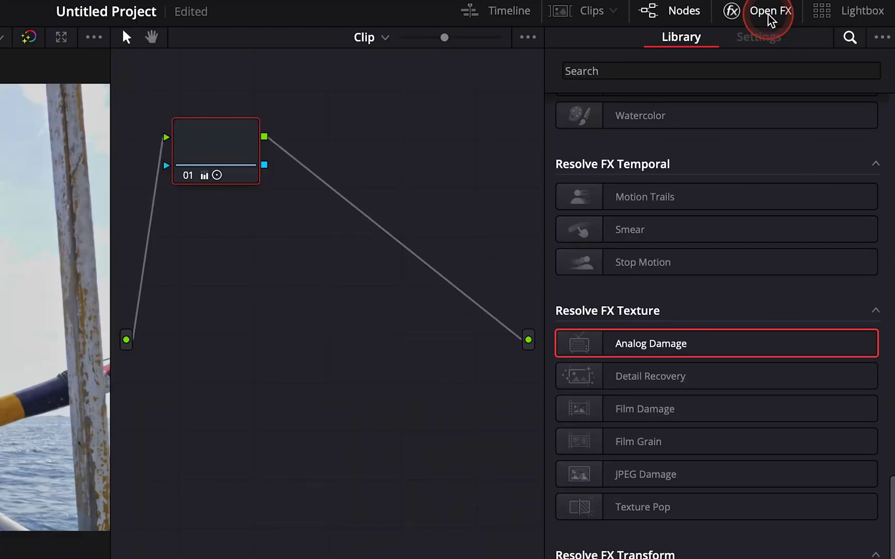
# Step: Move node 01 lower and add a serial node 02 after it
pyautogui.click(457, 90)
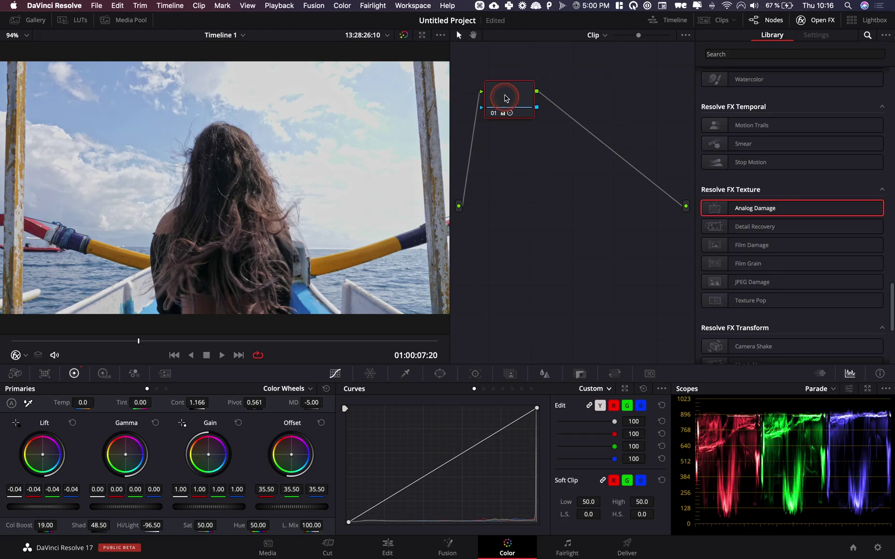
pyautogui.moveTo(506, 98); pyautogui.dragTo(504, 149)
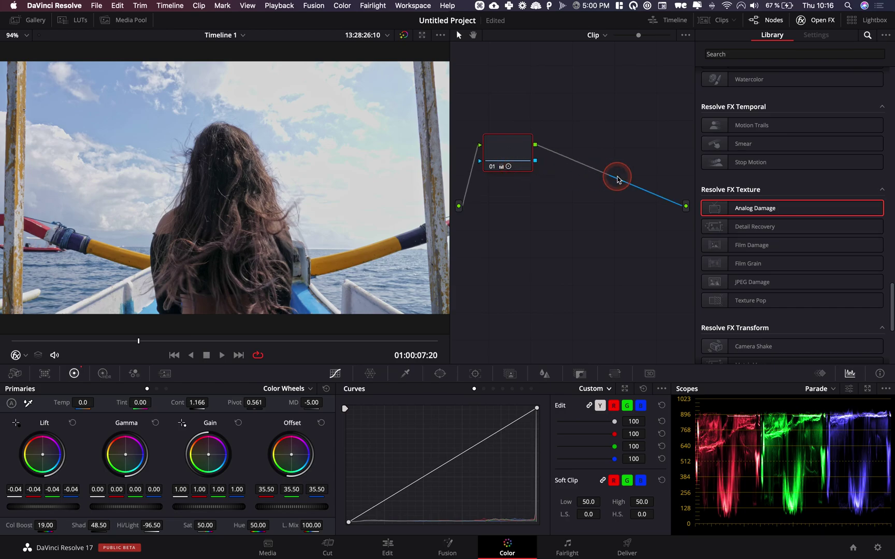
pyautogui.hotkey('alt', 's')
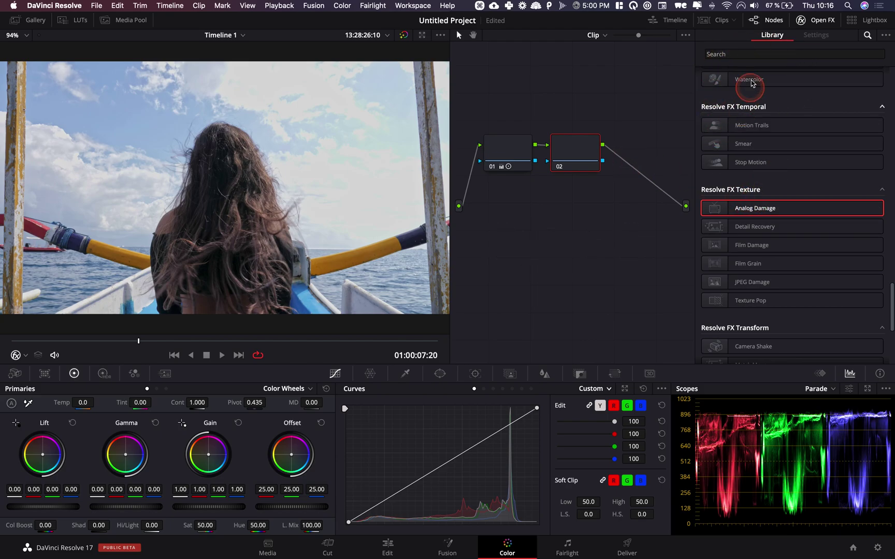
# Step: Search the effects Library for 'ana' and apply Analog Damage to node 02
pyautogui.scroll(15, 765, 208)
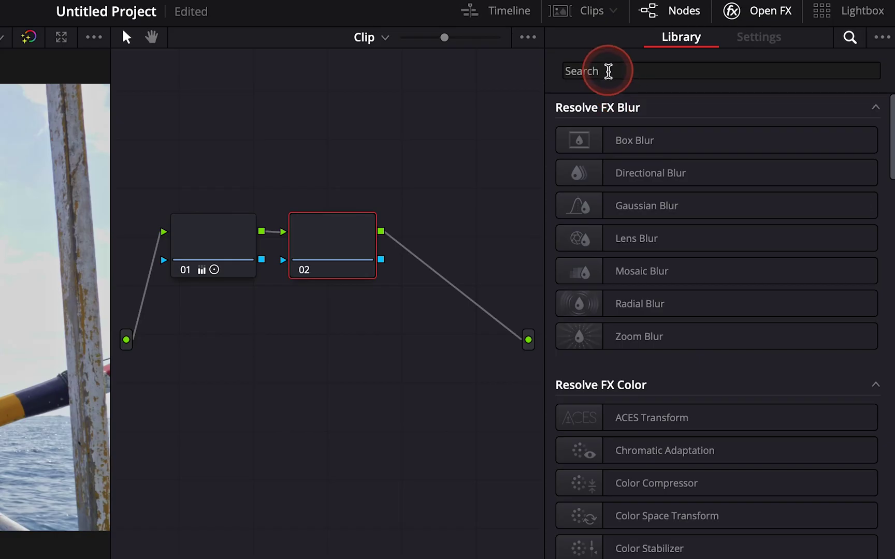
pyautogui.click(730, 55)
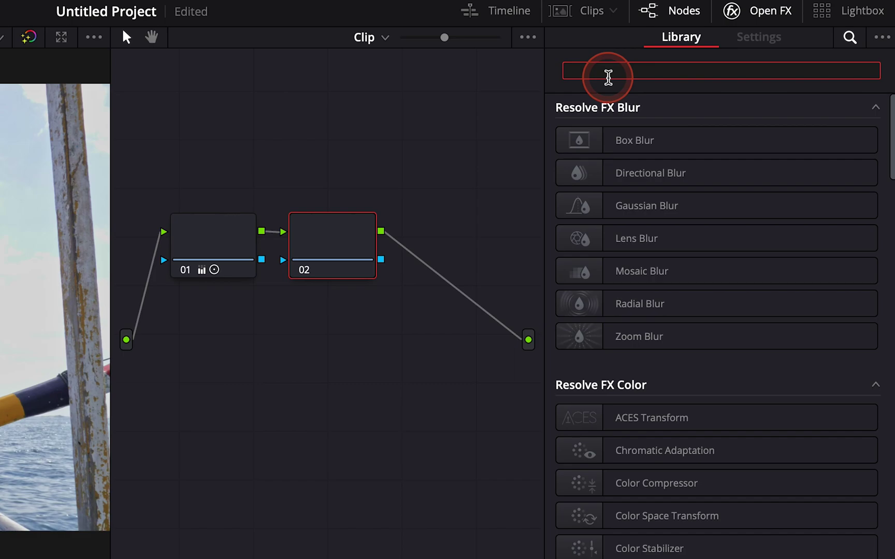
pyautogui.write('ana')
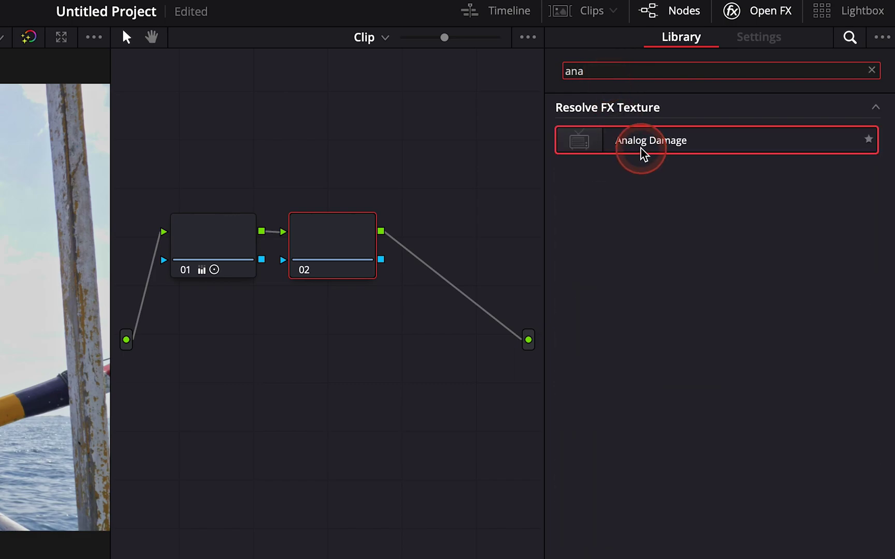
pyautogui.moveTo(647, 154); pyautogui.dragTo(343, 254)
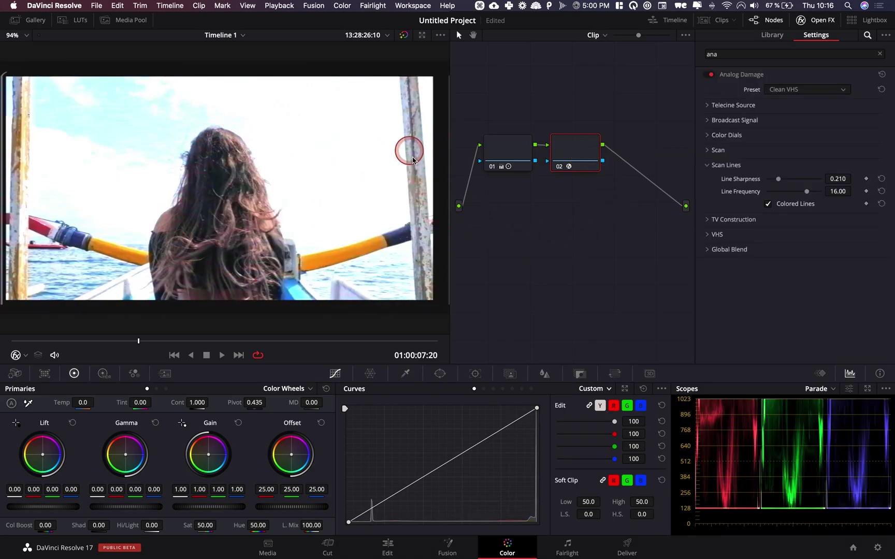
# Step: Try the Early Television and 1960s B&W Analog Damage presets
pyautogui.click(710, 166)
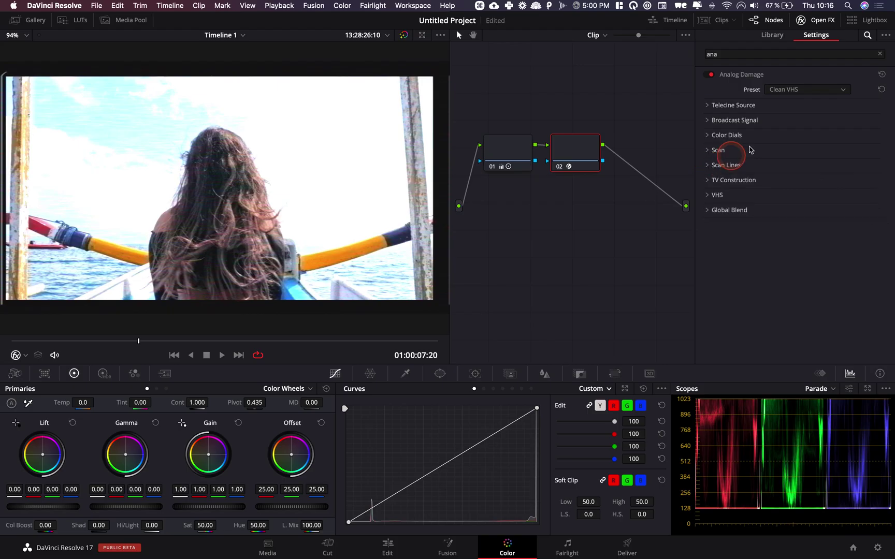
pyautogui.click(815, 94)
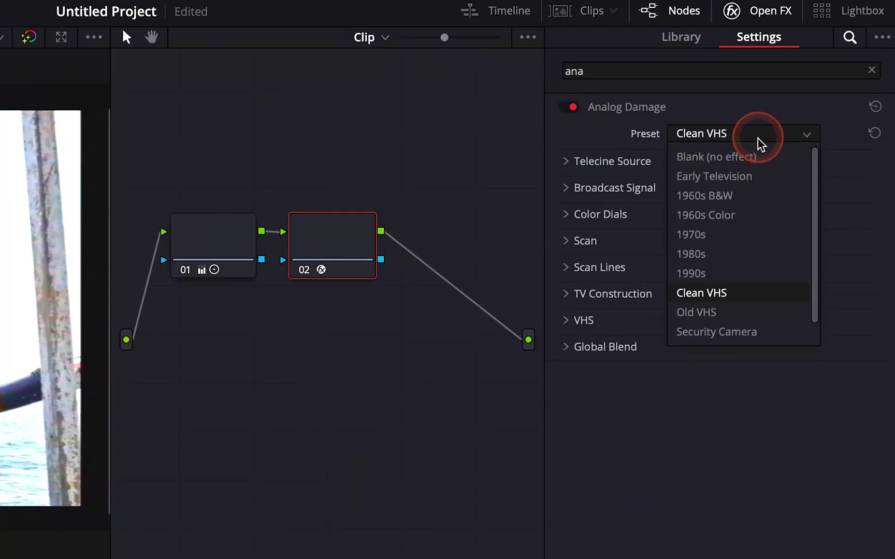
pyautogui.click(743, 176)
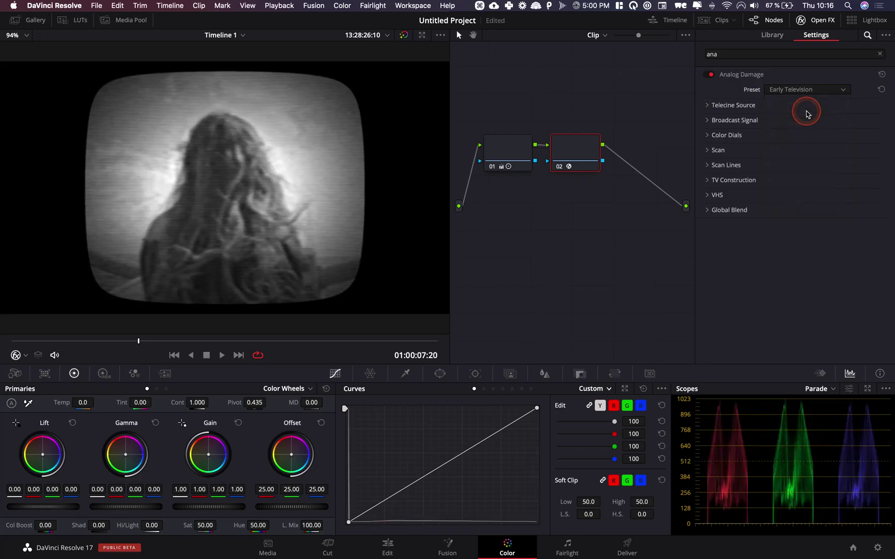
pyautogui.click(818, 98)
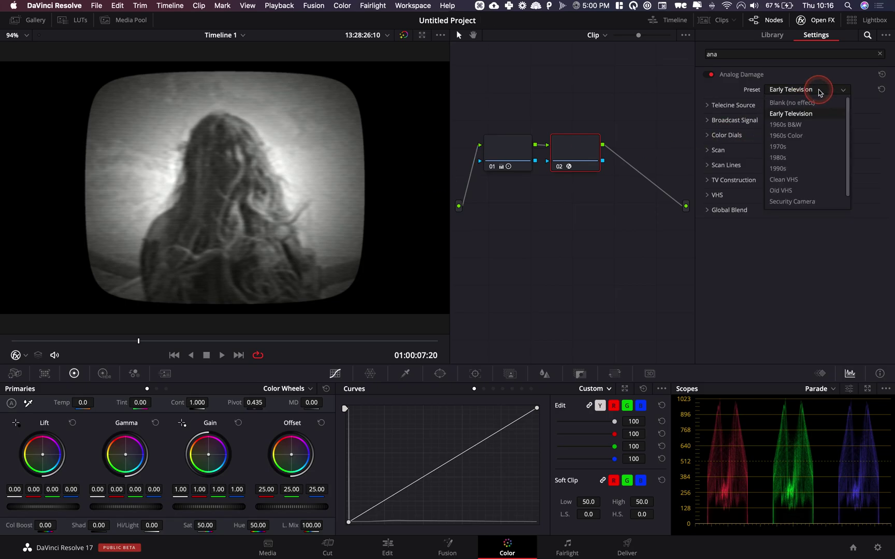
pyautogui.click(696, 139)
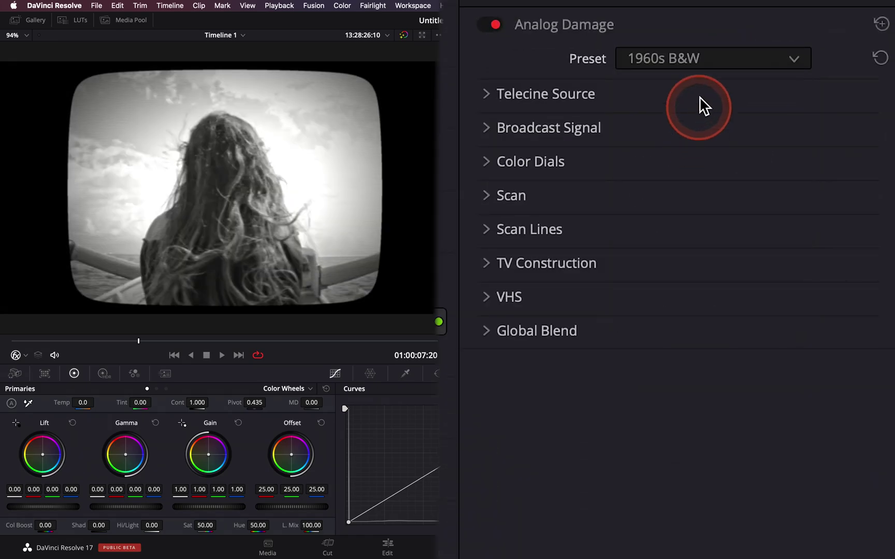
# Step: Compare the 1960s Color and 1970s presets, settle on 1960s Color, and preview playback
pyautogui.click(705, 67)
pyautogui.click(692, 161)
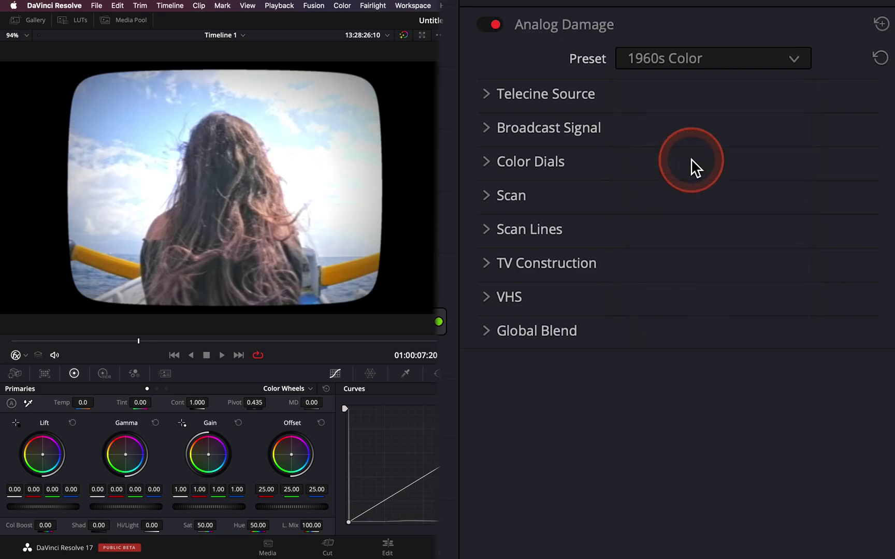
pyautogui.click(704, 63)
pyautogui.click(697, 191)
pyautogui.click(719, 63)
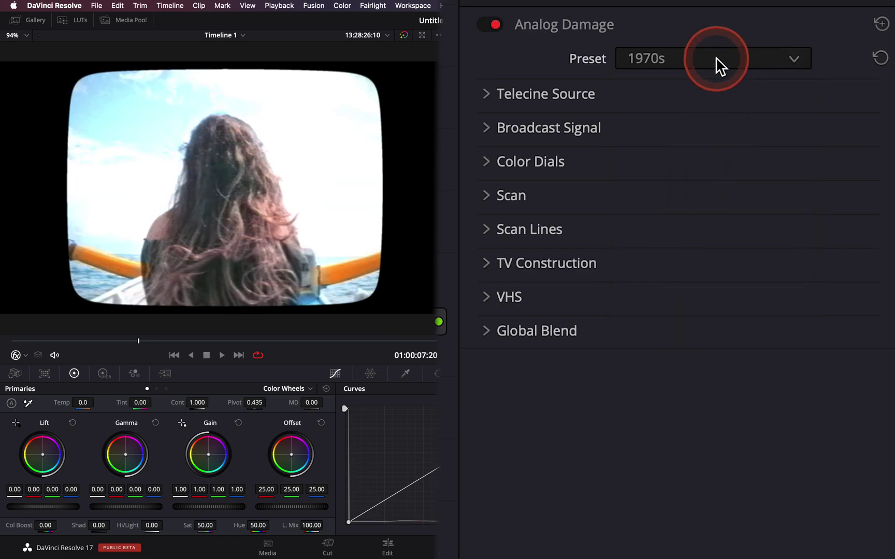
pyautogui.click(694, 162)
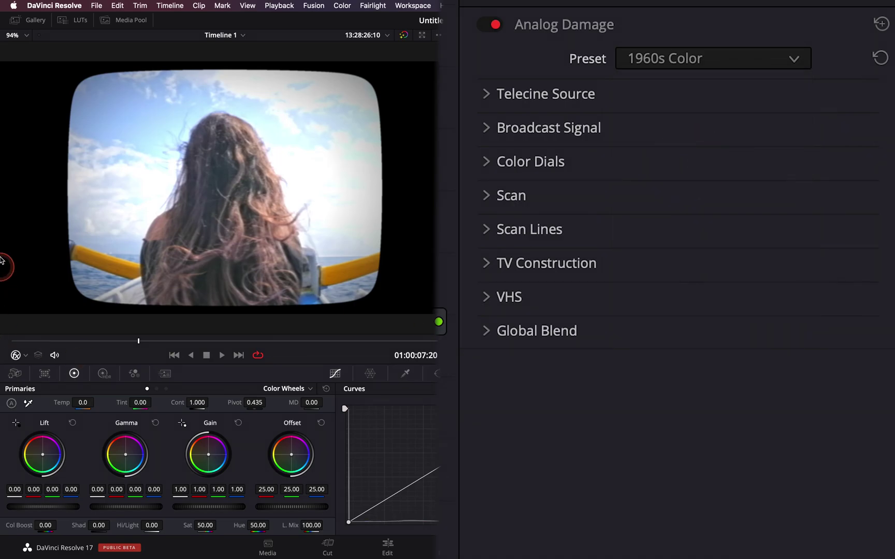
pyautogui.press('space')
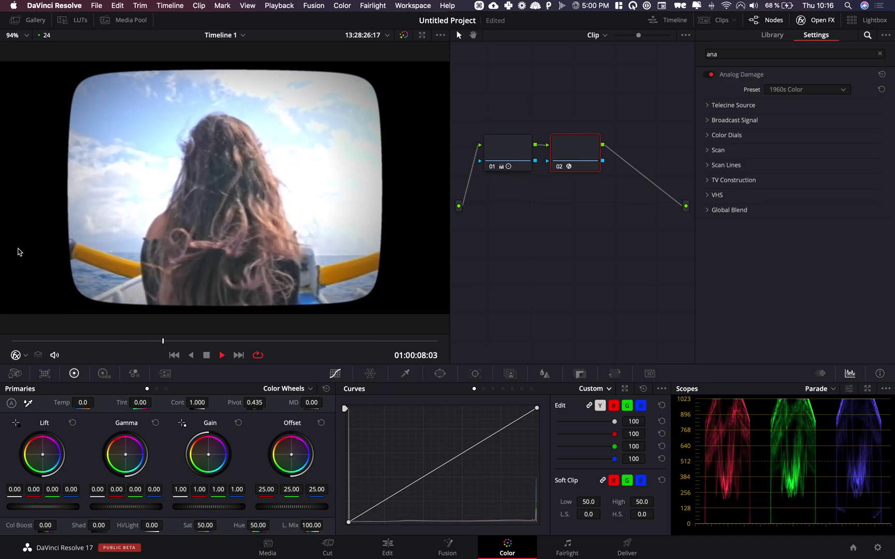
pyautogui.press('space')
pyautogui.click(828, 91)
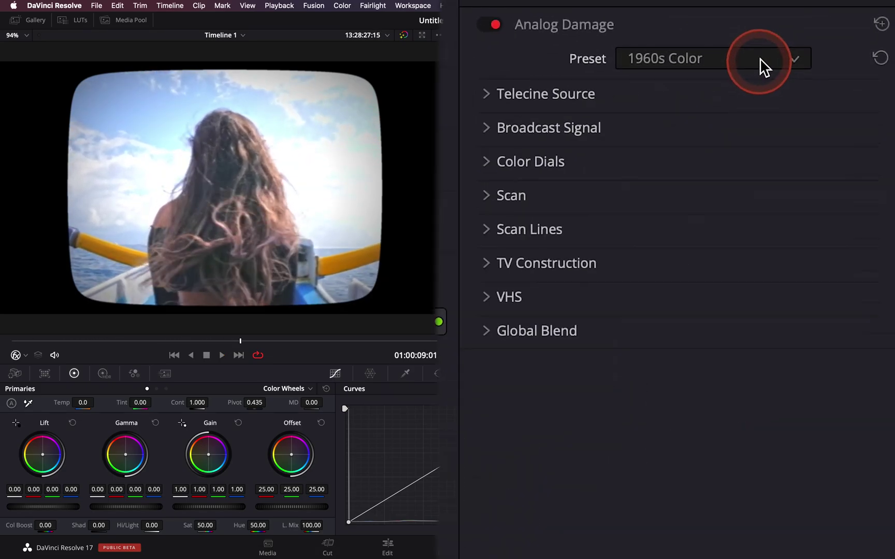
pyautogui.scroll(-1, 808, 144)
pyautogui.click(795, 190)
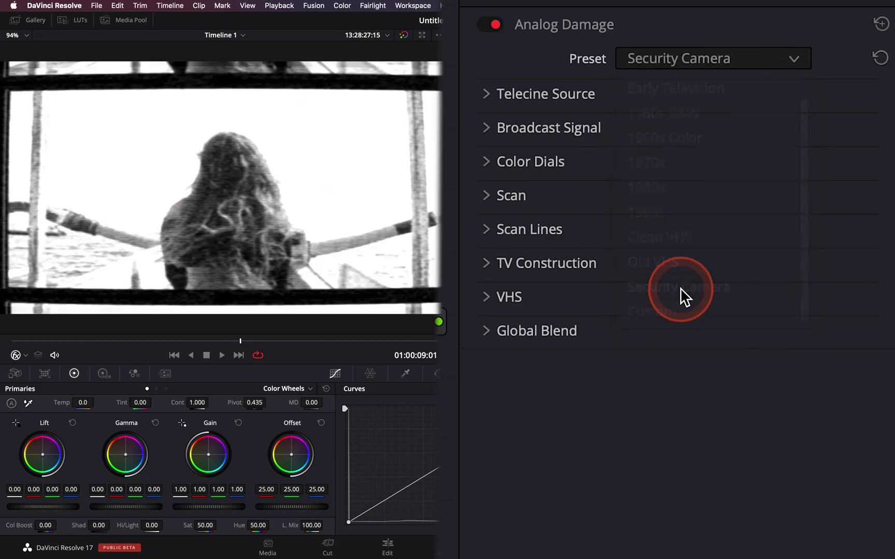
pyautogui.click(709, 60)
pyautogui.click(685, 262)
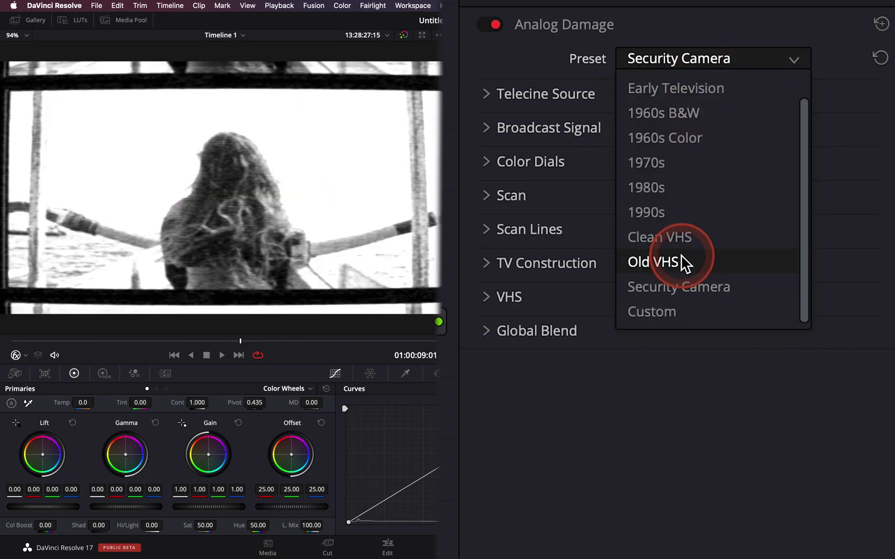
pyautogui.click(713, 36)
pyautogui.press('space')
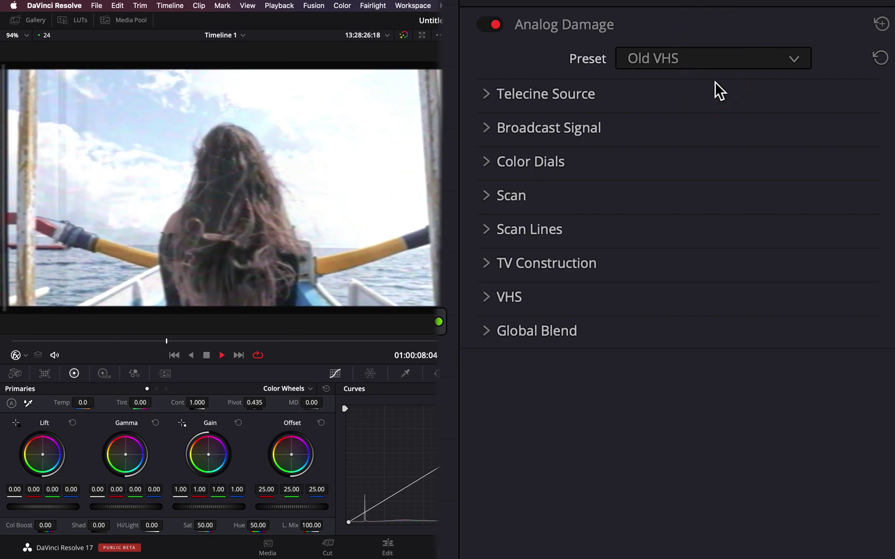
pyautogui.click(719, 66)
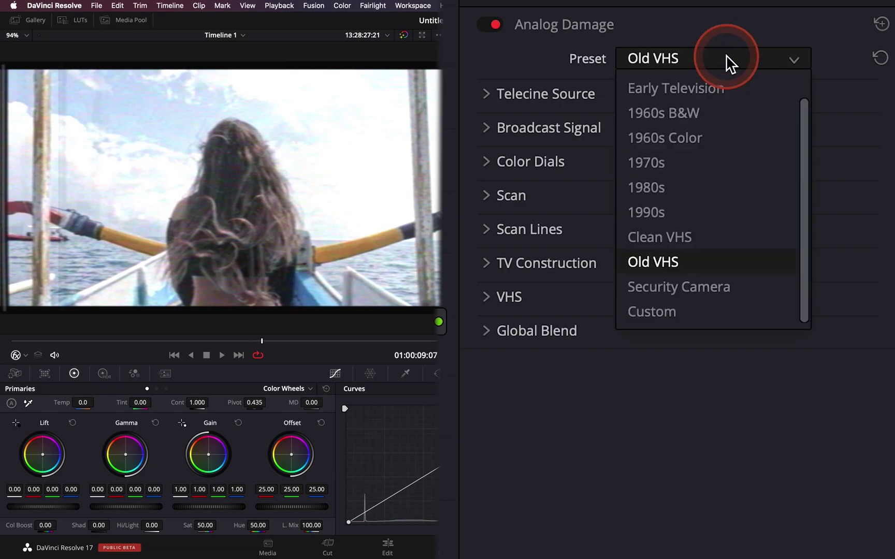
pyautogui.moveTo(727, 57); pyautogui.dragTo(683, 127)
pyautogui.click(317, 155)
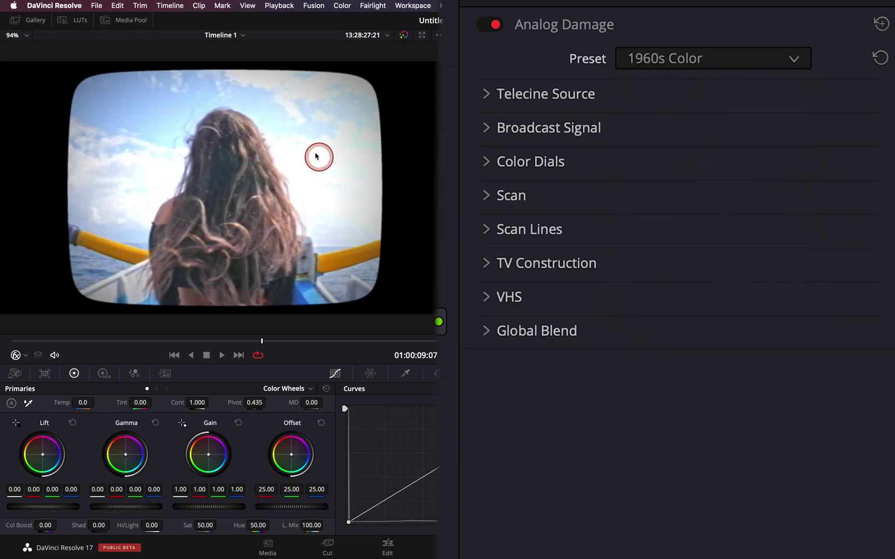
pyautogui.press('space')
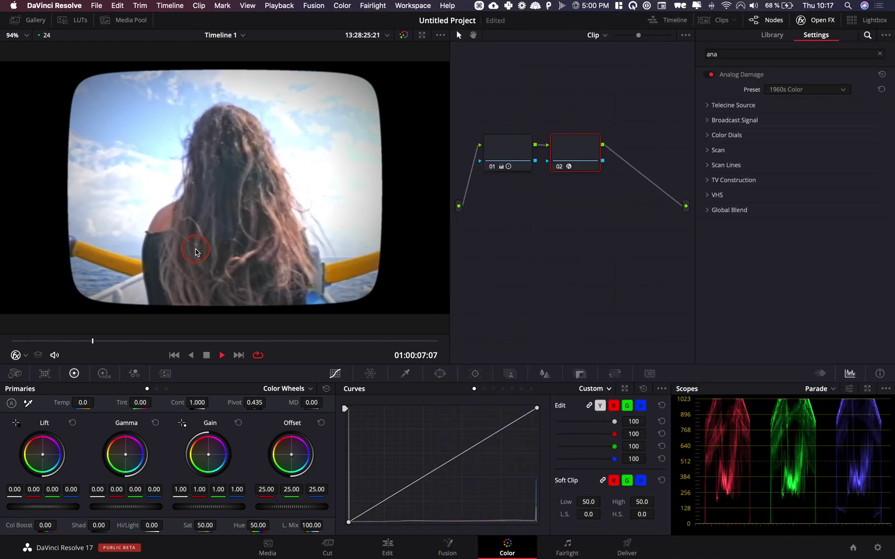
pyautogui.press('space')
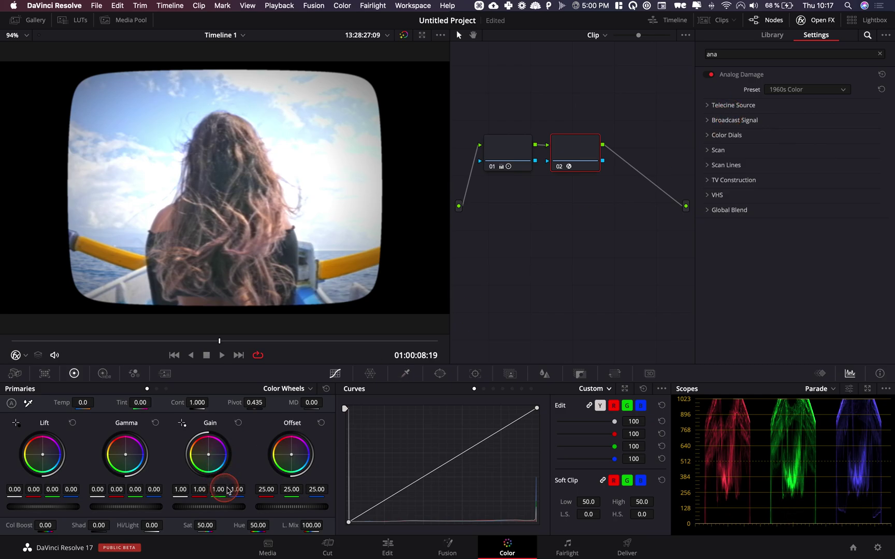
# Step: Drop node 01's Gain master wheel to 0.88 to darken the boat clip
pyautogui.click(505, 157)
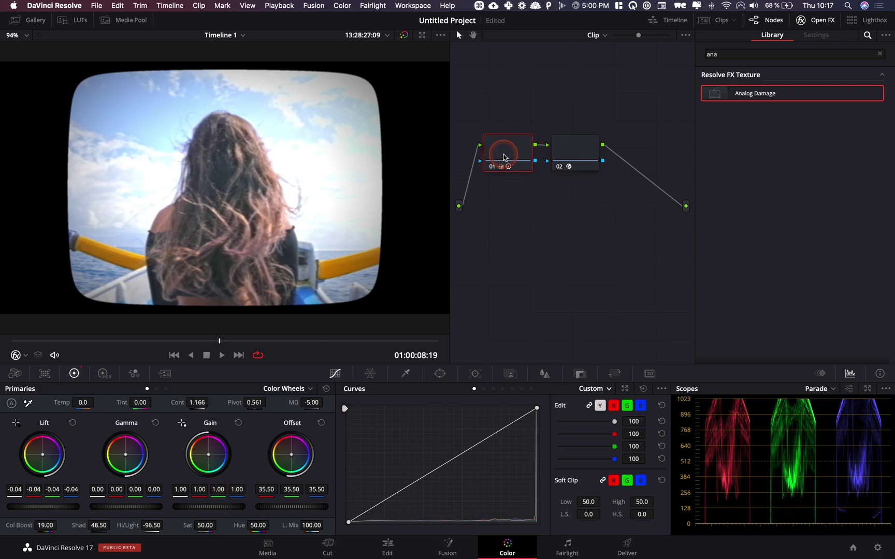
pyautogui.moveTo(226, 499); pyautogui.dragTo(172, 503)
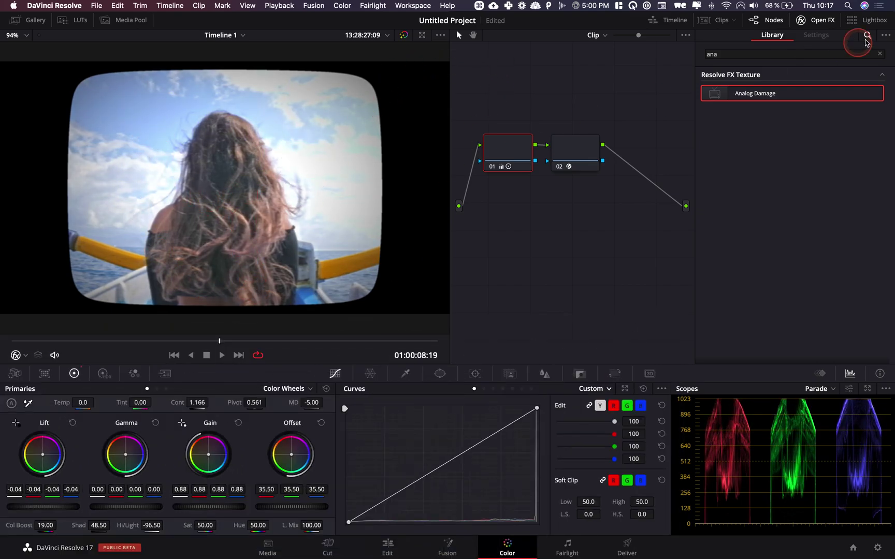
# Step: Set node 02's Analog Damage Telecine Source vignetting to 0
pyautogui.click(579, 151)
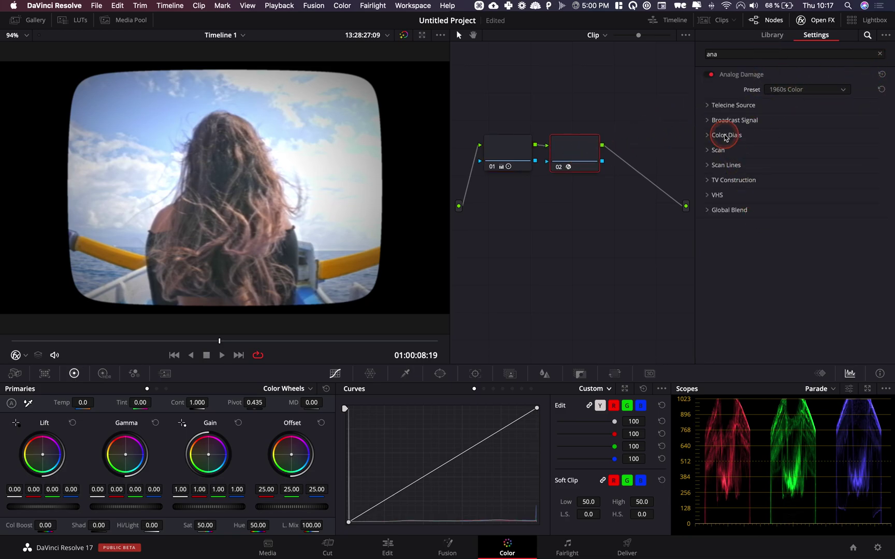
pyautogui.click(709, 105)
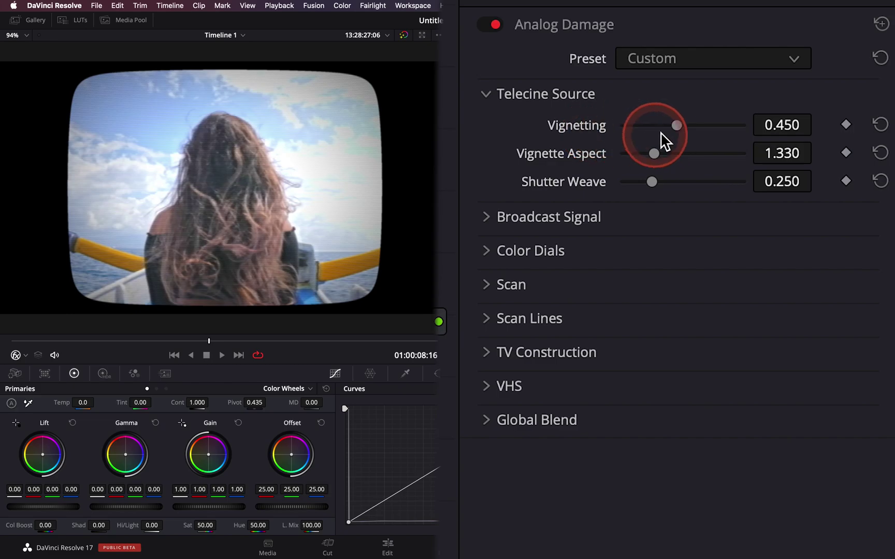
pyautogui.moveTo(677, 124); pyautogui.dragTo(590, 132)
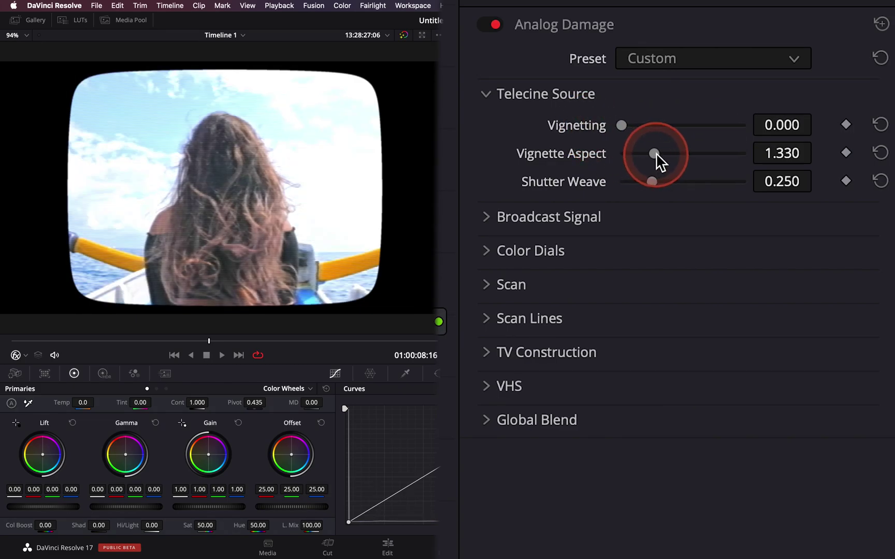
pyautogui.click(486, 94)
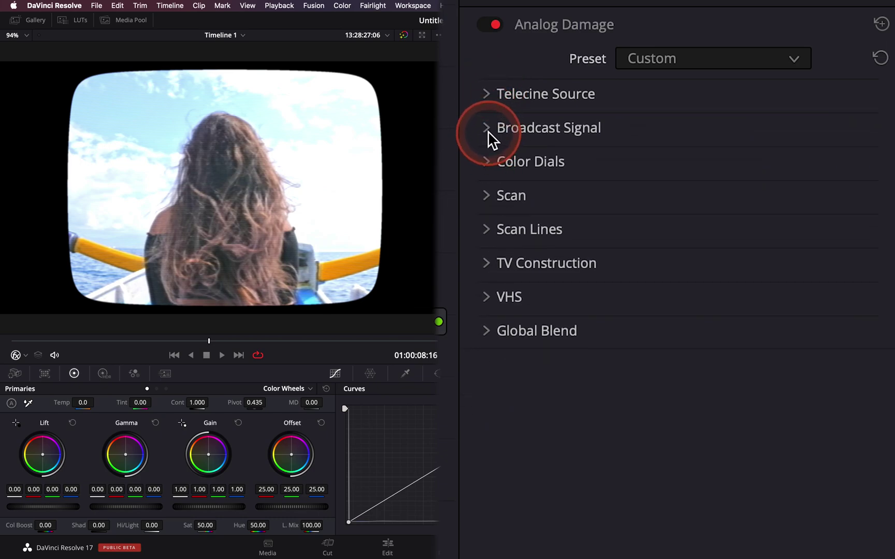
# Step: Adjust Broadcast Signal noise scale and set Color Dials brightness -0.004, contrast 1.168
pyautogui.click(488, 133)
pyautogui.moveTo(672, 156); pyautogui.dragTo(609, 165)
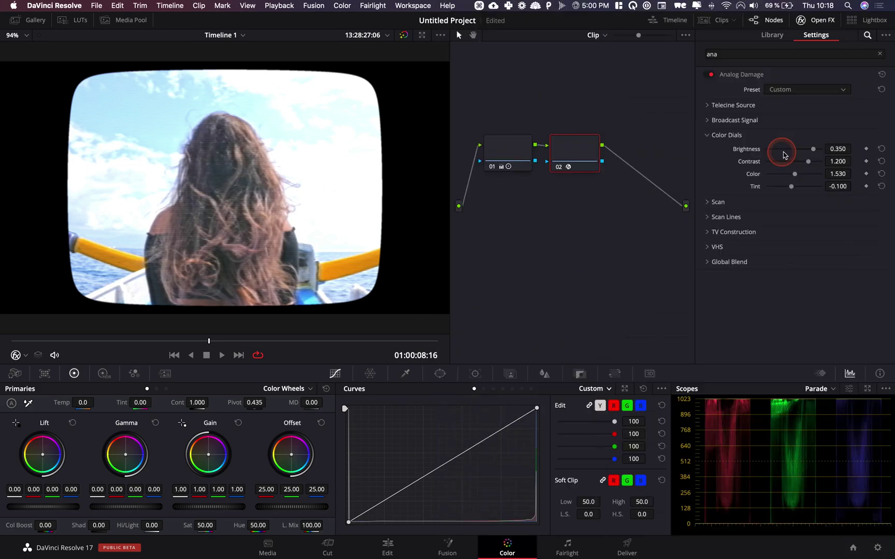
pyautogui.moveTo(812, 150); pyautogui.dragTo(796, 150)
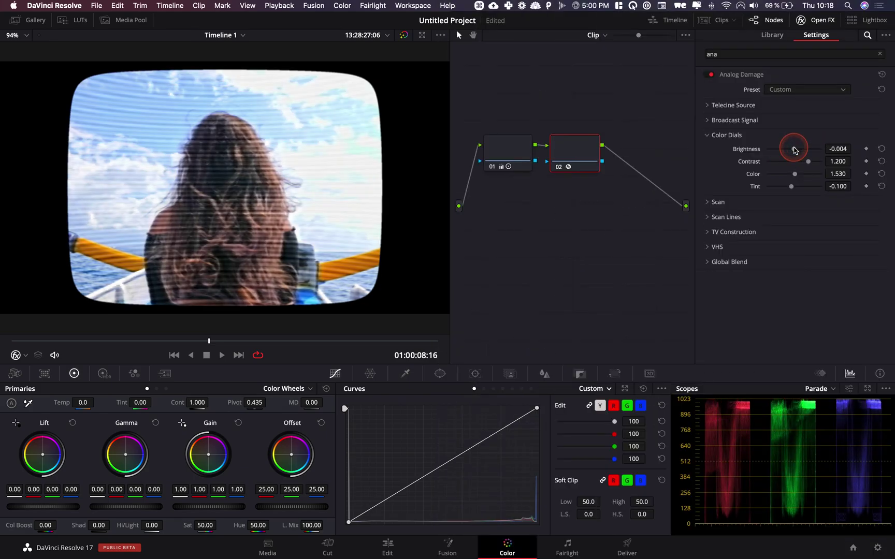
pyautogui.moveTo(811, 164)
pyautogui.mouseDown()
pyautogui.moveTo(791, 165)
pyautogui.moveTo(806, 166)
pyautogui.mouseUp()
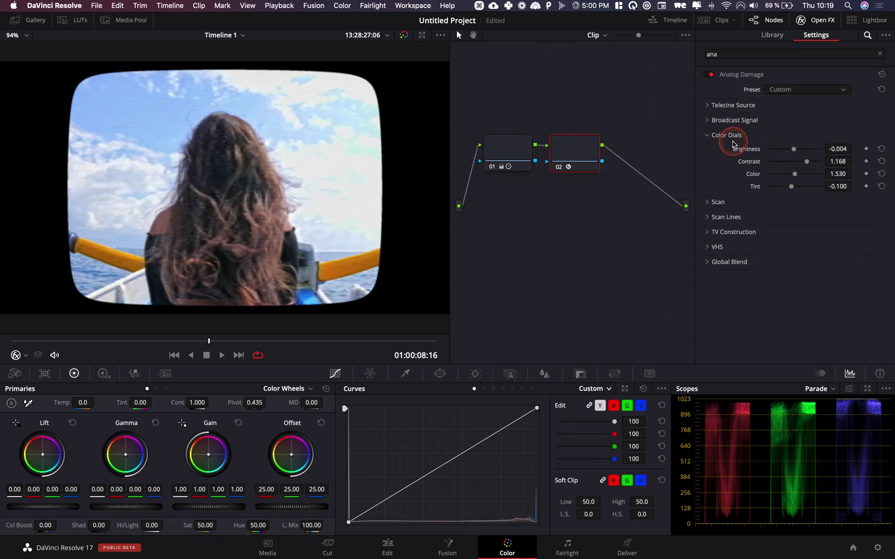
# Step: Set Scan H-Shift to -0.040 and reset V-Shift to zero
pyautogui.click(707, 135)
pyautogui.click(714, 151)
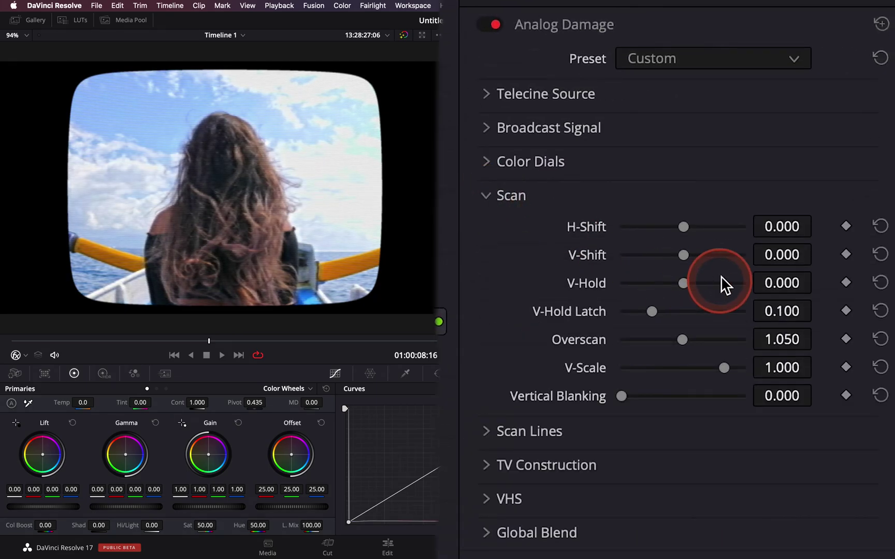
pyautogui.moveTo(683, 222); pyautogui.dragTo(689, 264)
pyautogui.doubleClick(602, 258)
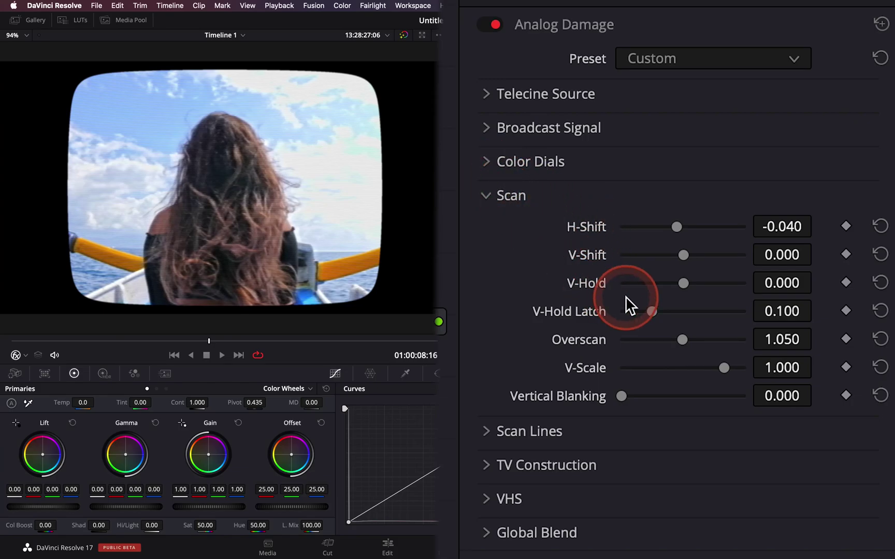
# Step: Set the scan lines to Line Sharpness 0.514 and Line Frequency 14.63
pyautogui.click(494, 197)
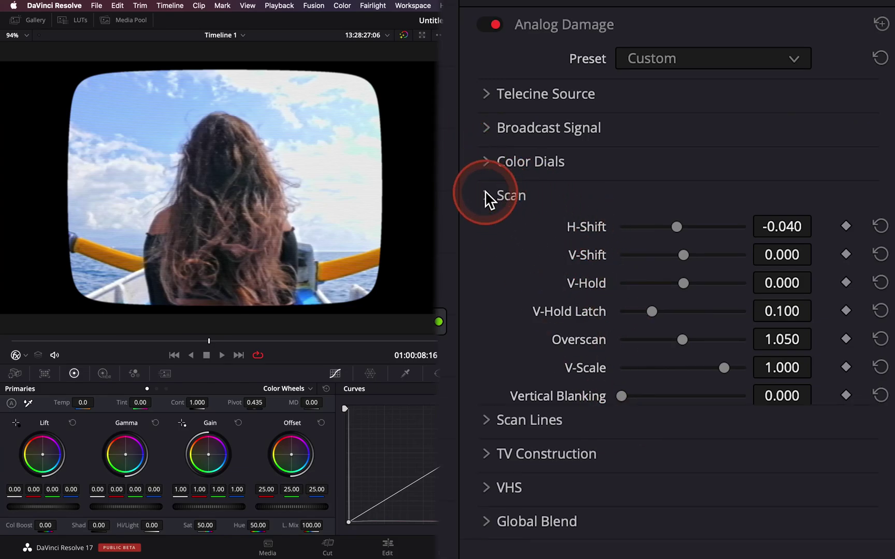
pyautogui.click(489, 230)
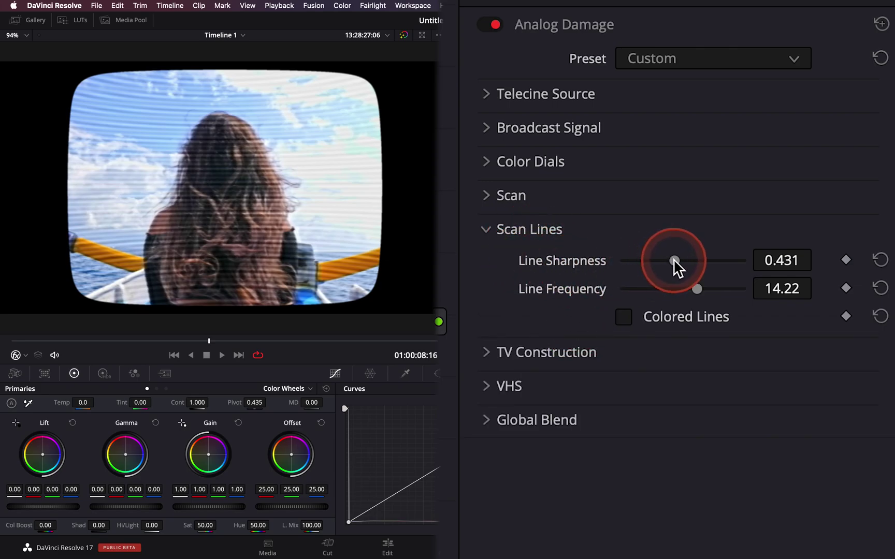
pyautogui.moveTo(674, 261); pyautogui.dragTo(649, 271)
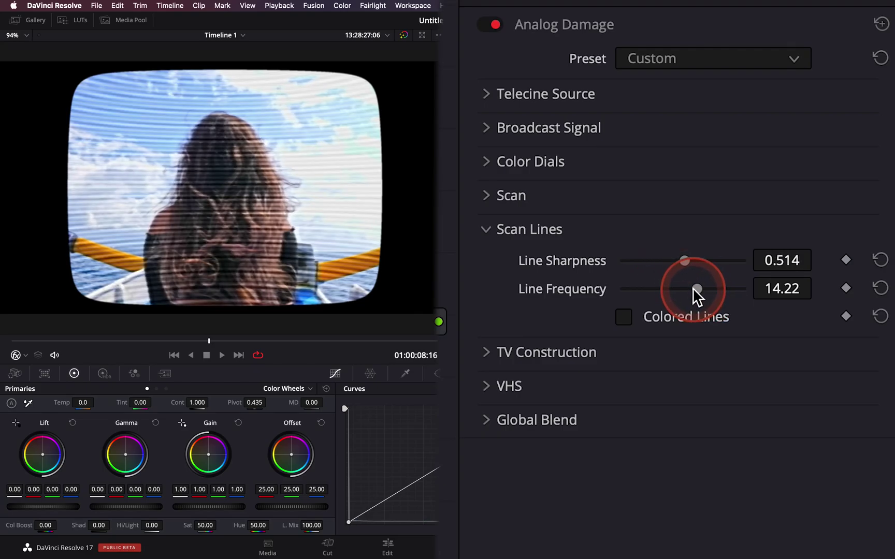
pyautogui.moveTo(692, 289)
pyautogui.mouseDown()
pyautogui.moveTo(678, 289)
pyautogui.moveTo(700, 291)
pyautogui.mouseUp()
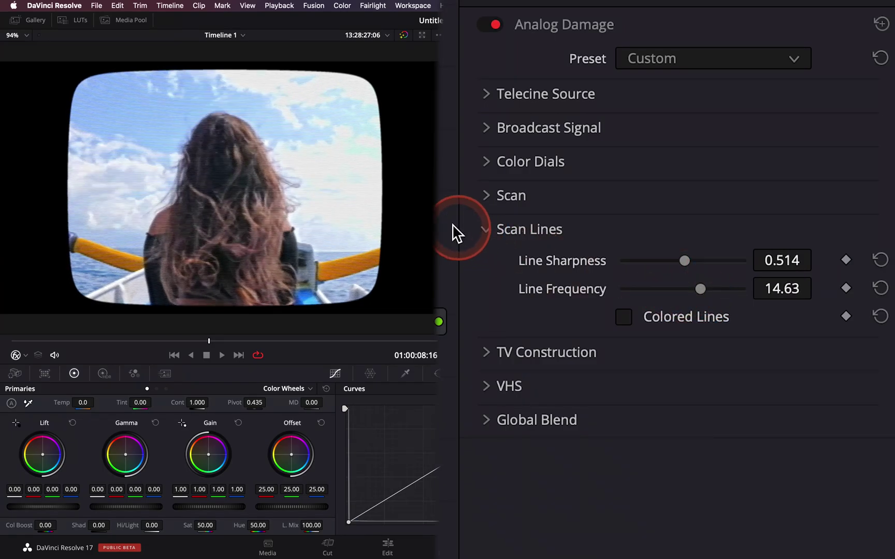
# Step: Zero Phosphor Brightness, max Screen Curvature to 1.0, and lower Mask Curvature for squarer corners
pyautogui.click(493, 234)
pyautogui.click(489, 261)
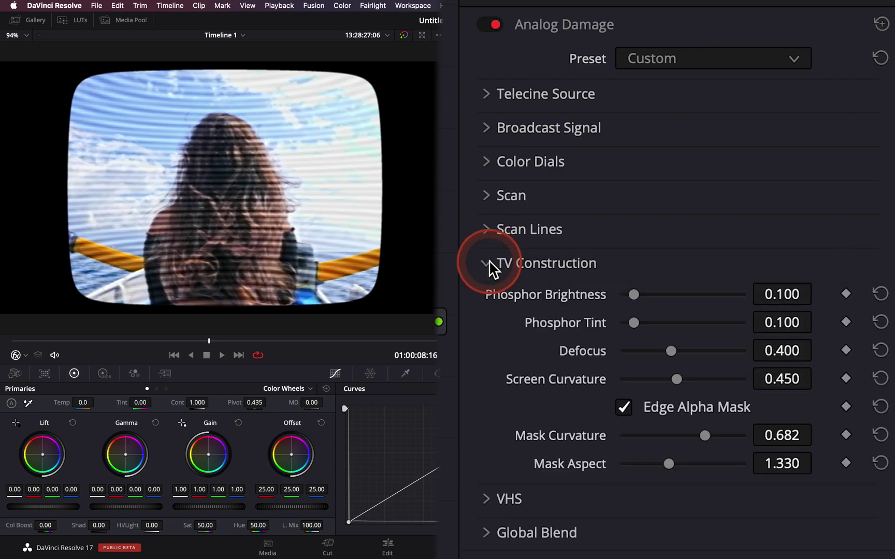
pyautogui.click(591, 296)
pyautogui.moveTo(676, 379); pyautogui.dragTo(787, 419)
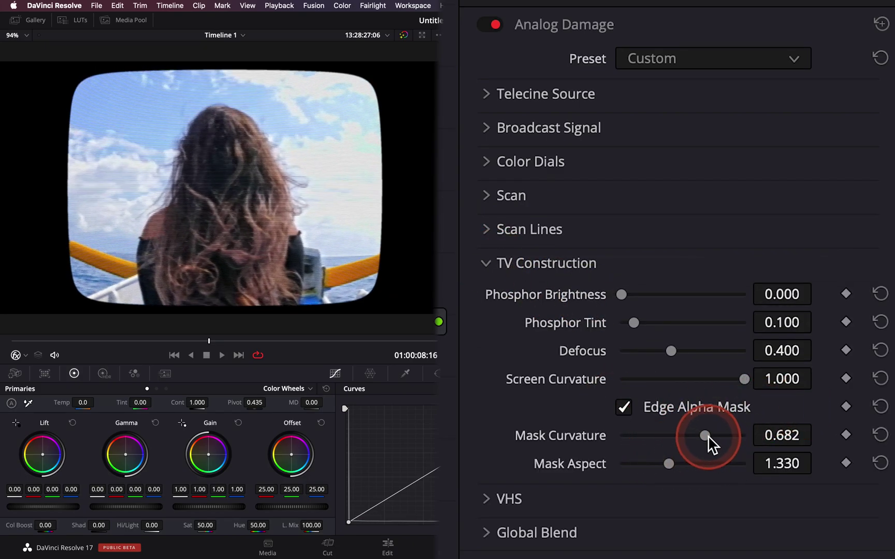
pyautogui.moveTo(708, 436); pyautogui.dragTo(641, 447)
# Step: Raise VHS Restless Foot Height to 0.290 and preview the jitter
pyautogui.click(492, 272)
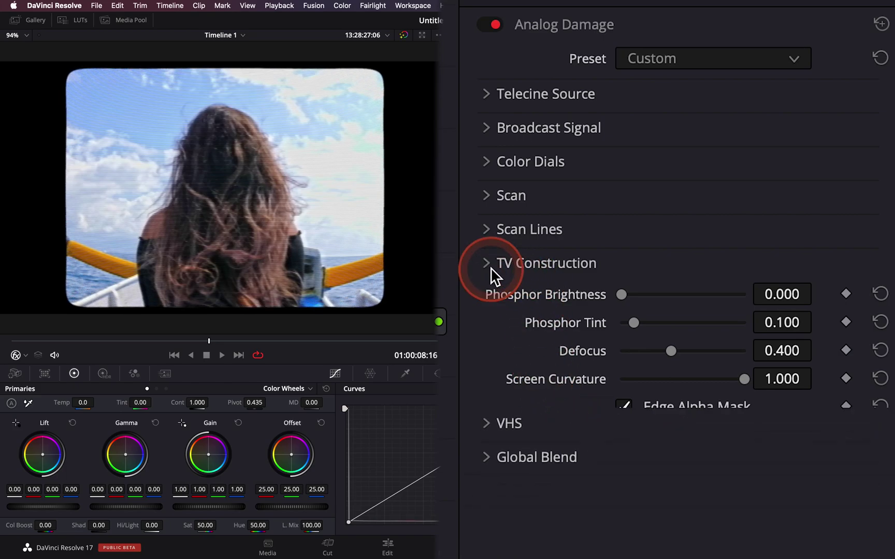
pyautogui.click(491, 301)
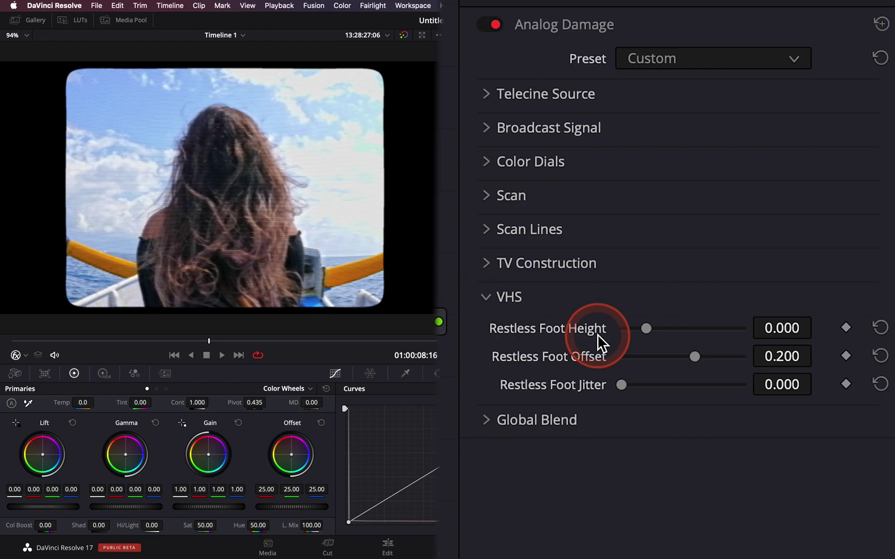
pyautogui.moveTo(648, 329); pyautogui.dragTo(722, 351)
pyautogui.press('space')
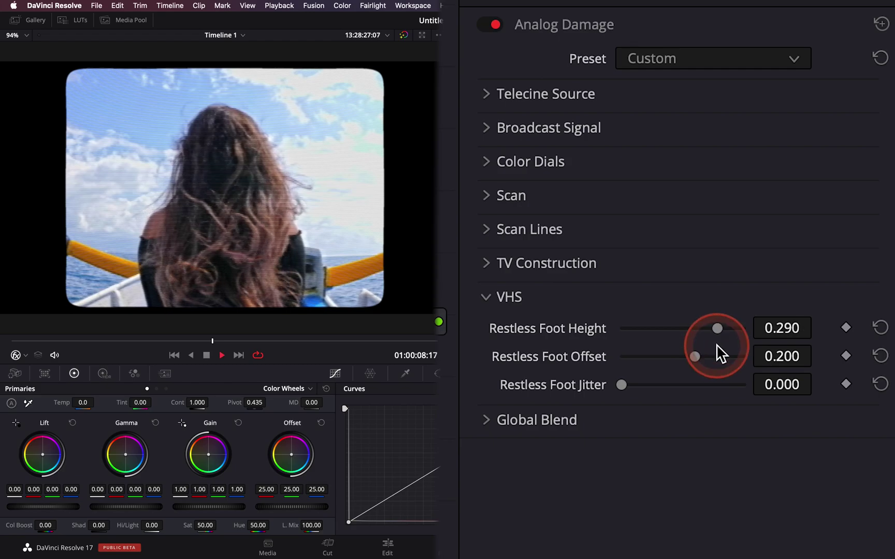
pyautogui.press('space')
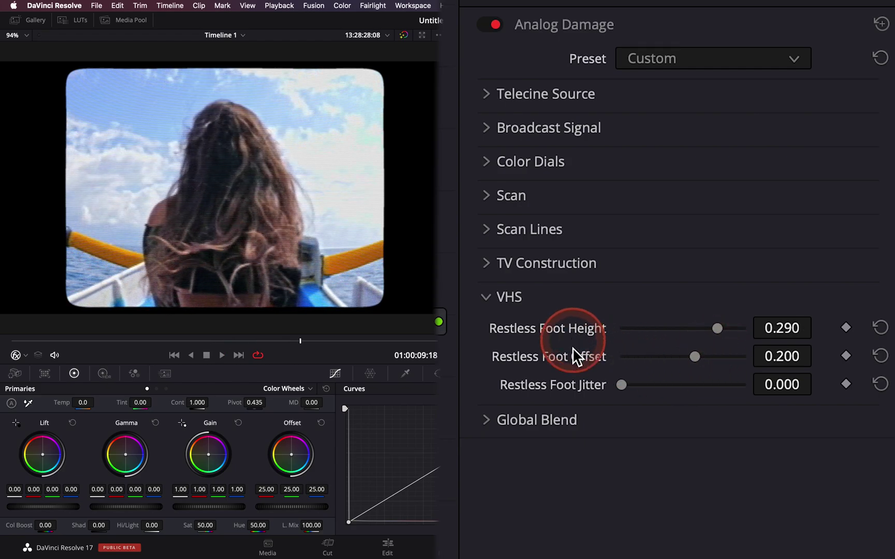
pyautogui.click(487, 298)
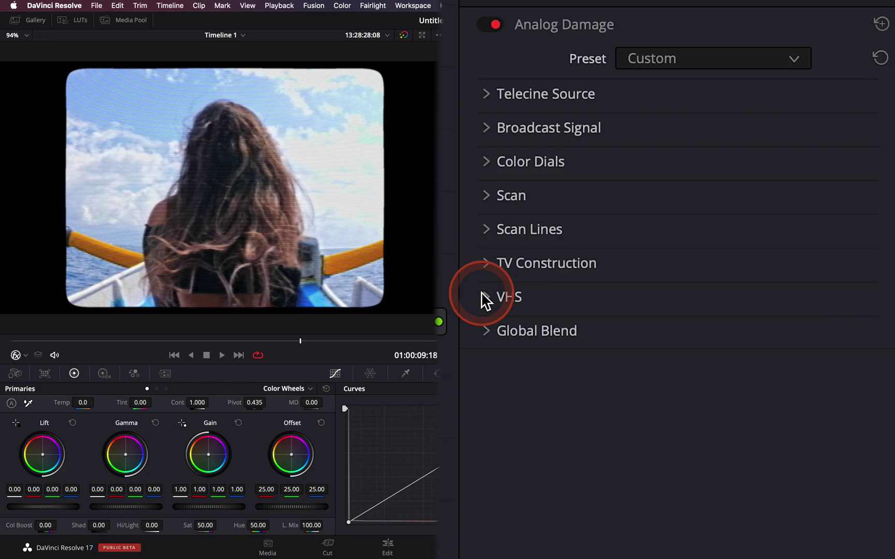
# Step: Review playback and move the Analog Damage node right to make room
pyautogui.press('space')
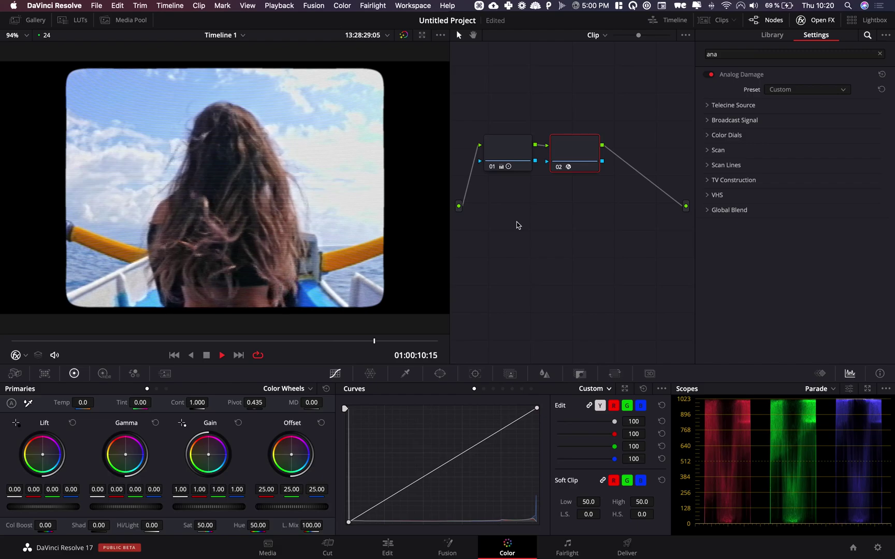
pyautogui.click(504, 232)
pyautogui.moveTo(583, 137); pyautogui.dragTo(632, 143)
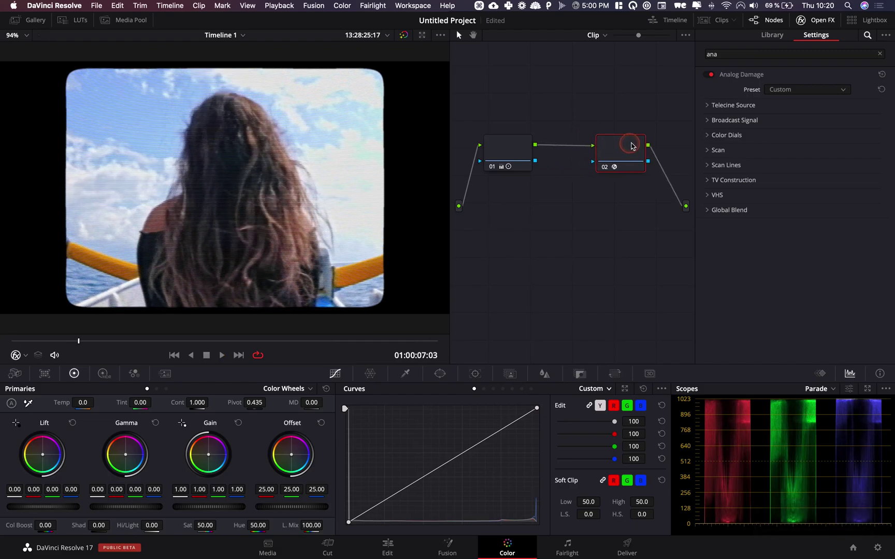
# Step: Insert a new serial node after node 01, making Analog Damage node 03
pyautogui.click(447, 164)
pyautogui.click(504, 159)
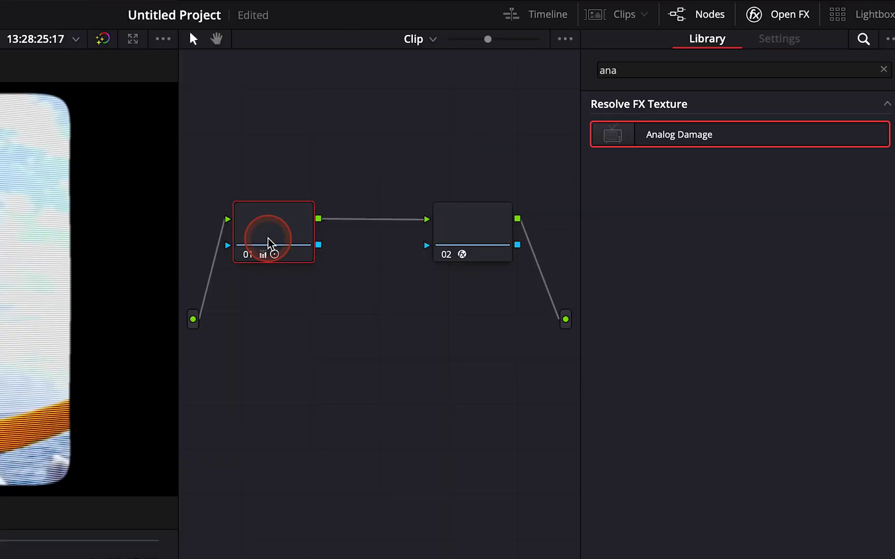
pyautogui.click(299, 243)
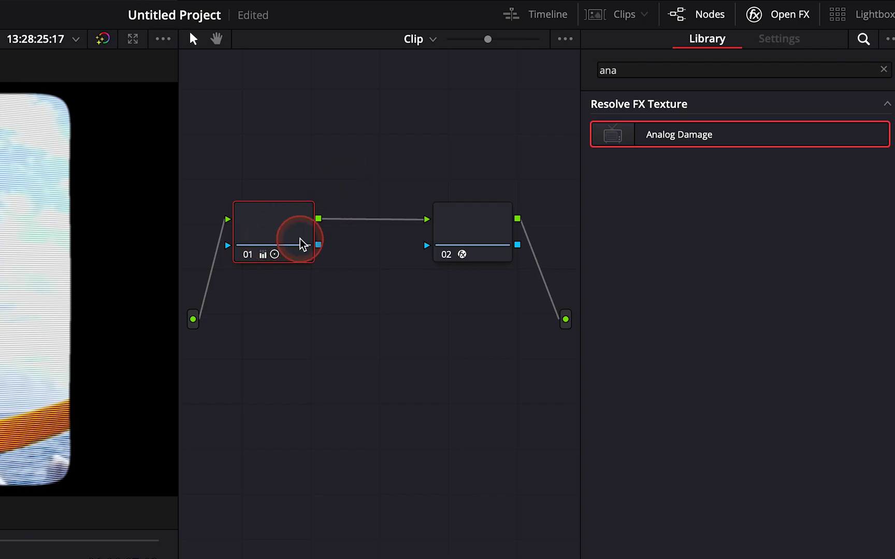
pyautogui.click(740, 109)
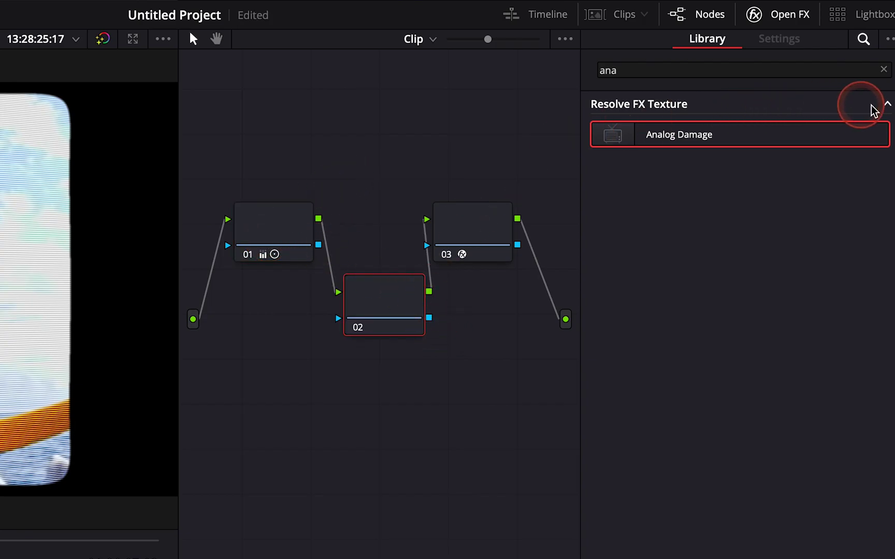
# Step: Apply Film Damage from the full effects Library to node 02
pyautogui.click(883, 70)
pyautogui.scroll(-15, 781, 373)
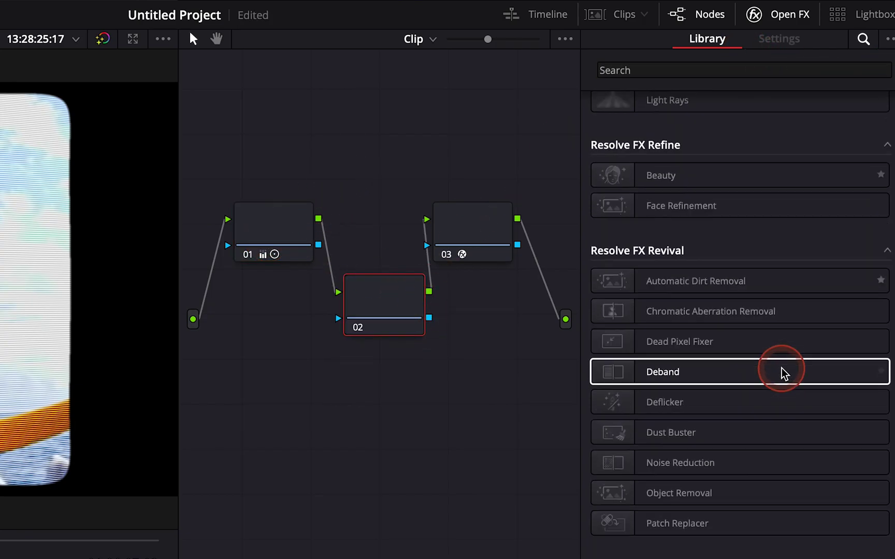
pyautogui.moveTo(615, 368); pyautogui.dragTo(397, 305)
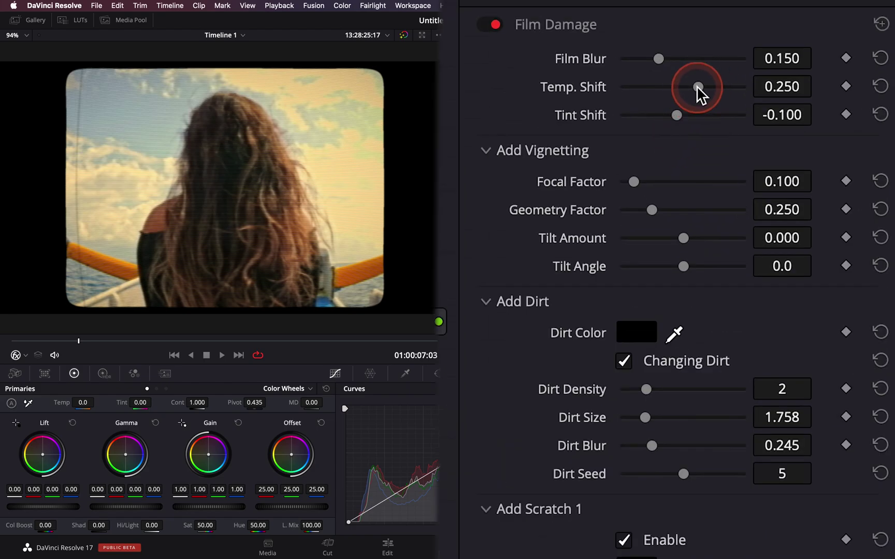
# Step: Lower Film Damage's Temp. Shift to 0.009 for a cooler picture and preview it
pyautogui.moveTo(697, 87); pyautogui.dragTo(672, 88)
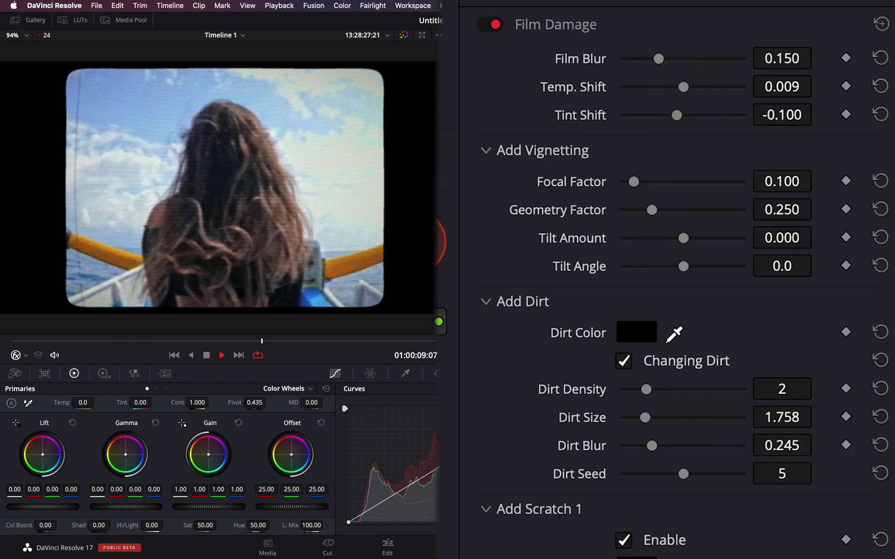
pyautogui.click(675, 173)
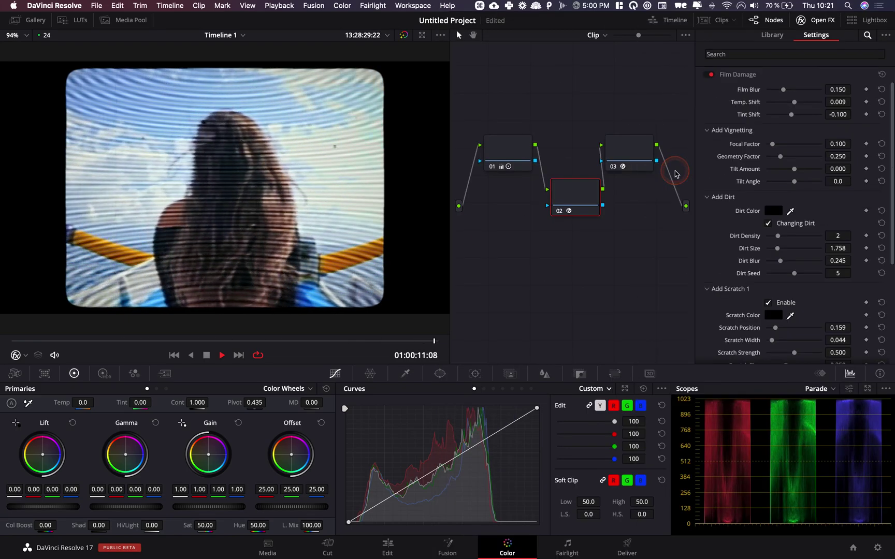
pyautogui.press('space')
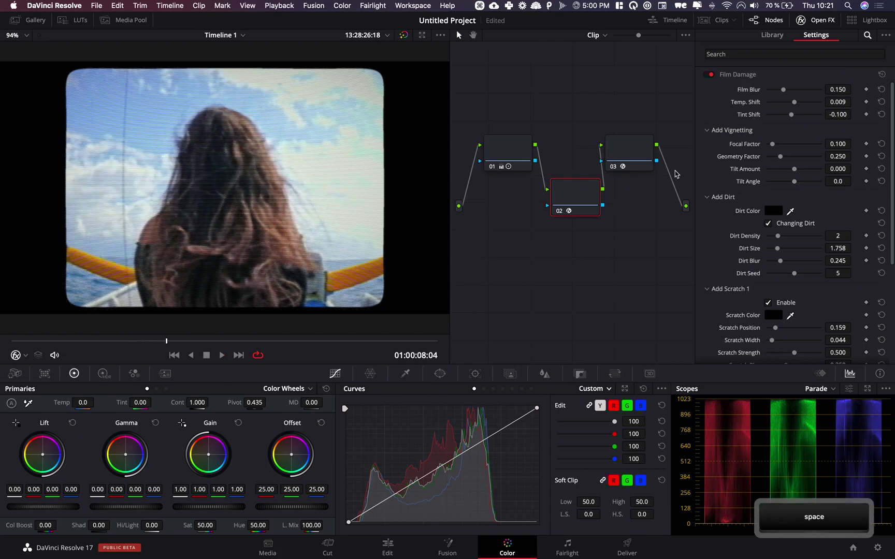
pyautogui.click(774, 115)
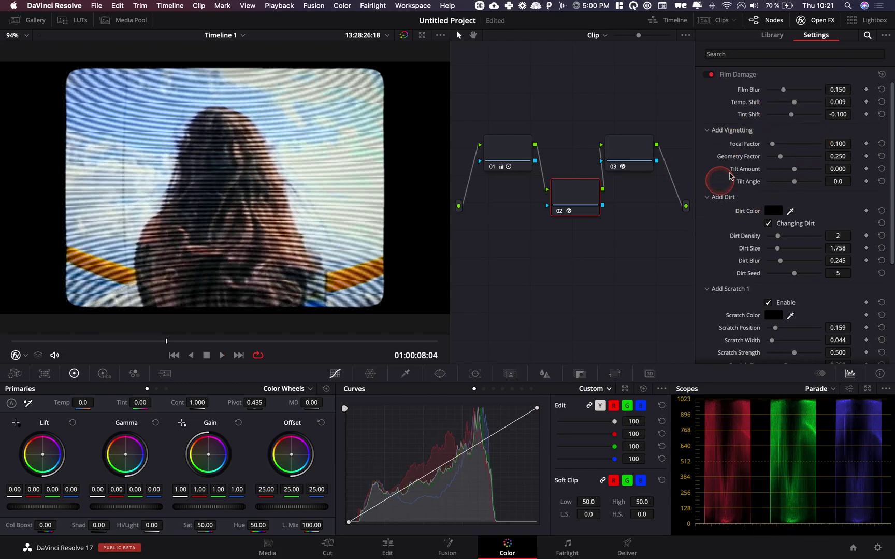